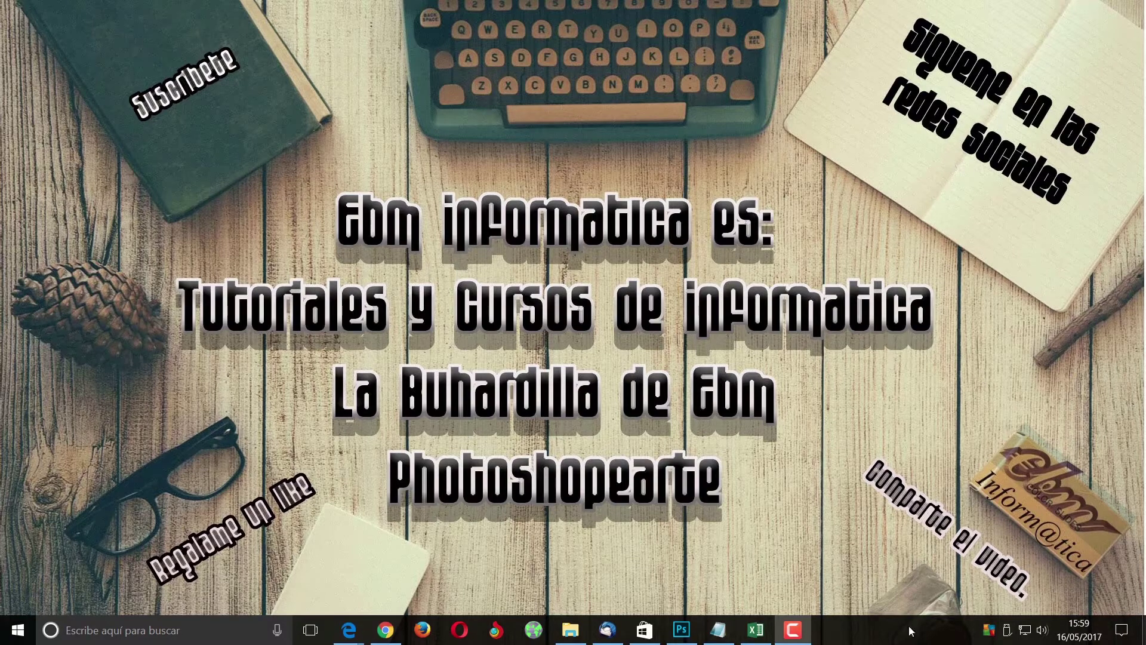
# Enter =B4/C4 in D4 (result 4,4) and fill it down to D14
pyautogui.click(757, 631)
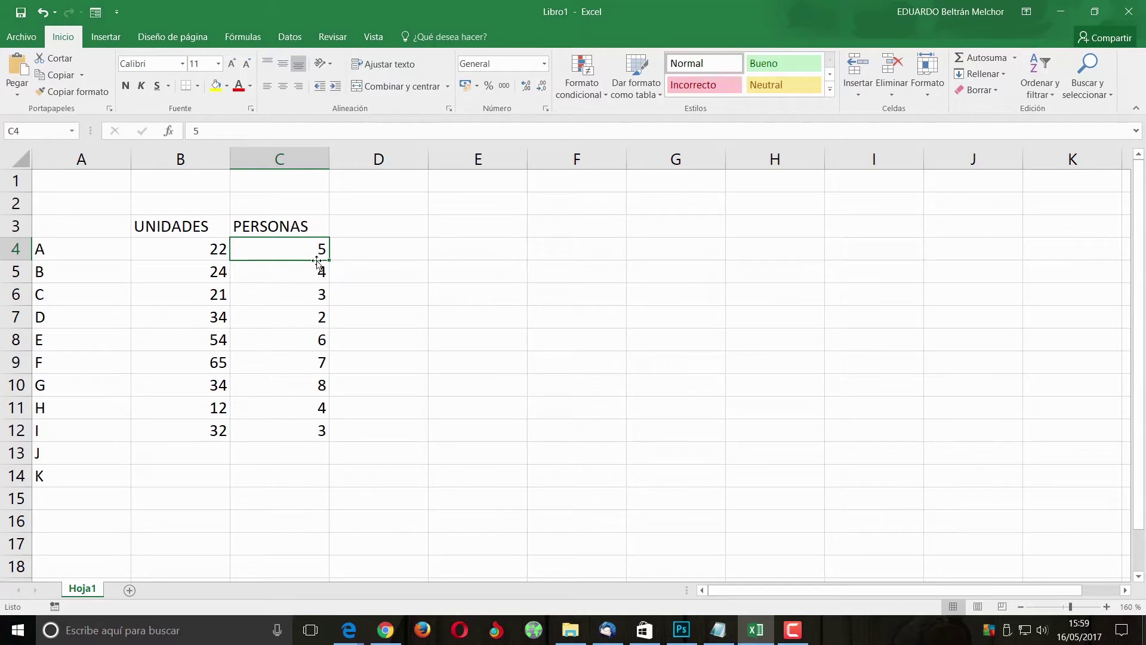
pyautogui.click(367, 250)
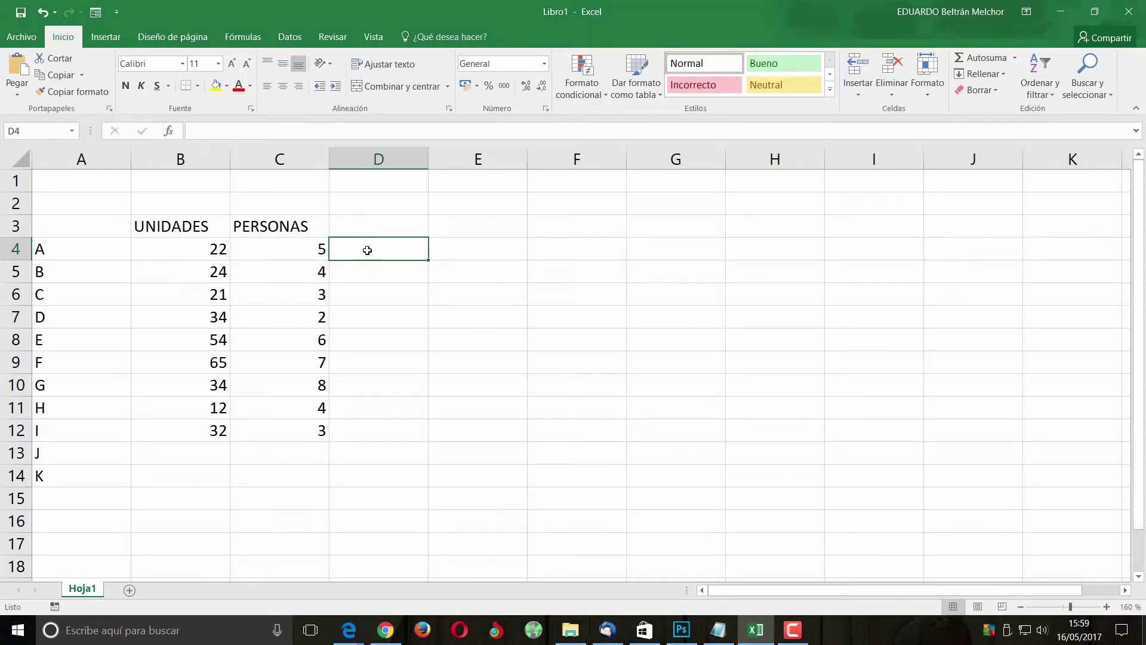
pyautogui.write('=')
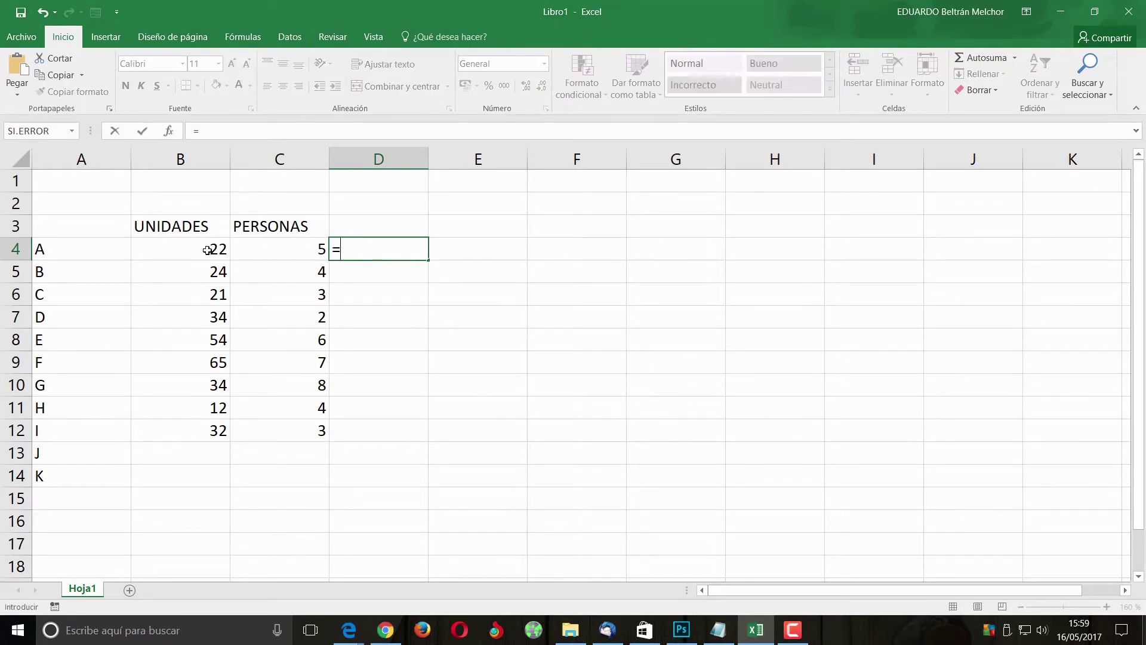
pyautogui.click(207, 250)
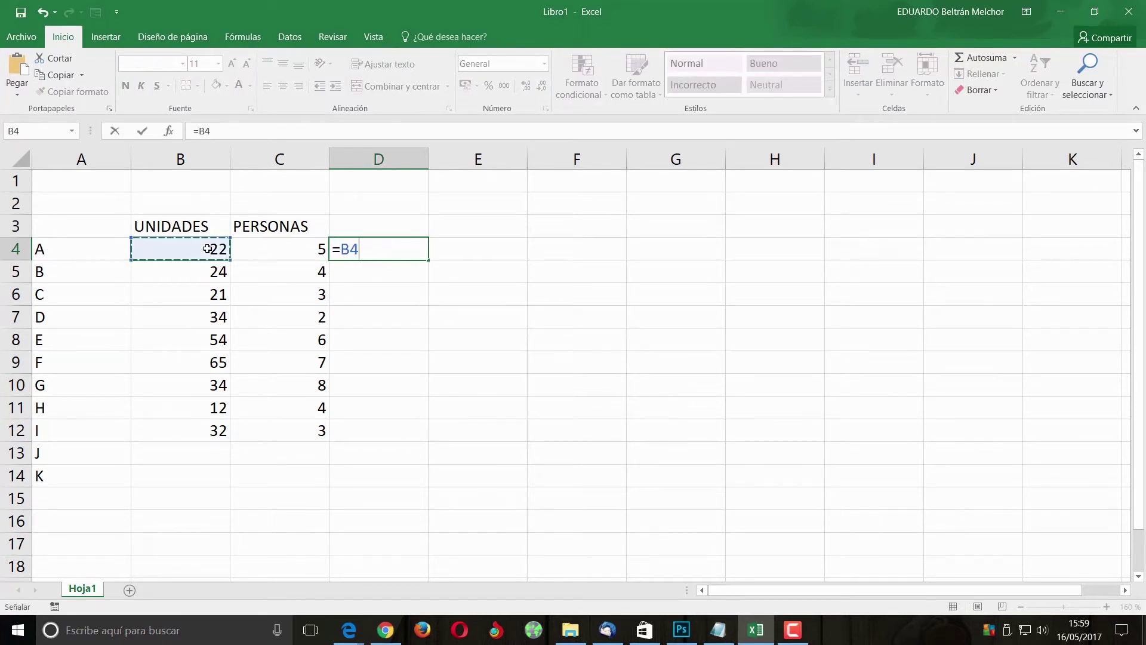
pyautogui.write('/')
pyautogui.click(296, 250)
pyautogui.press('Return')
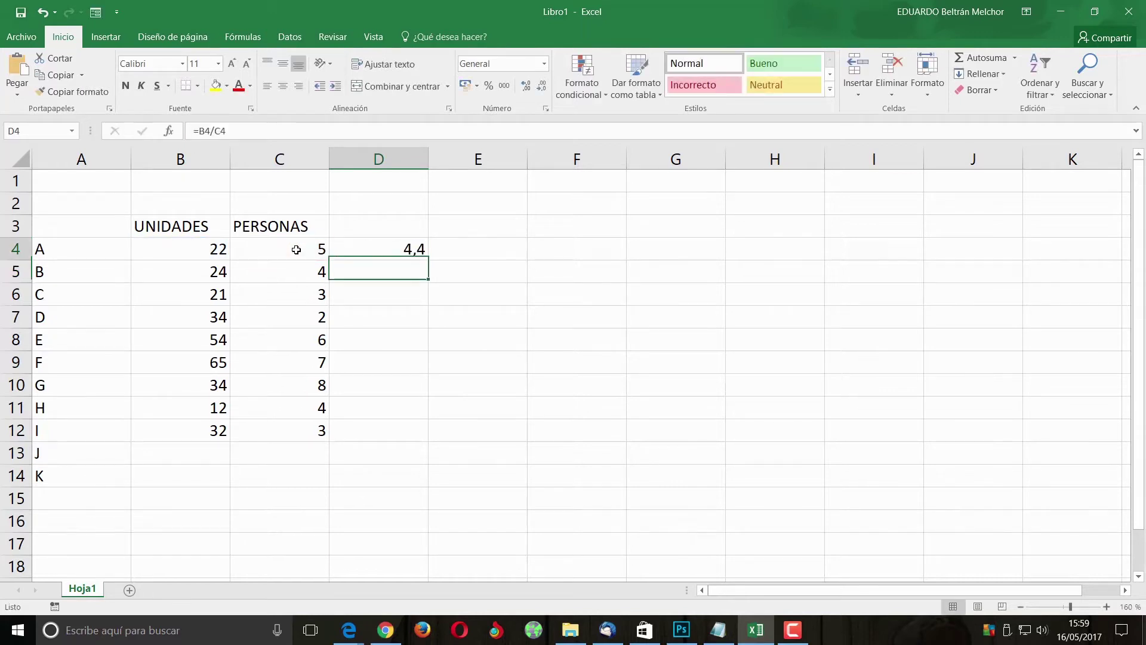
pyautogui.click(366, 254)
pyautogui.moveTo(427, 261); pyautogui.dragTo(421, 478)
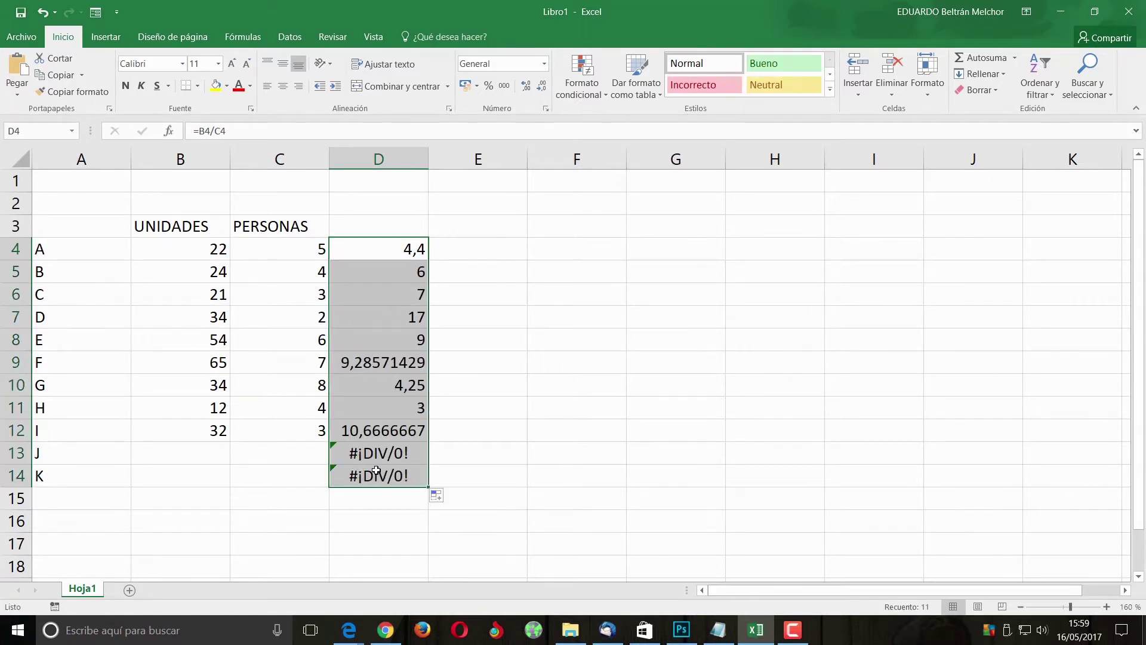
# Give row J UNIDADES 21 and PERSONAS 3 in B13:C13, so its result shows 7
pyautogui.click(208, 459)
pyautogui.write('21')
pyautogui.press('Tab')
pyautogui.write('3')
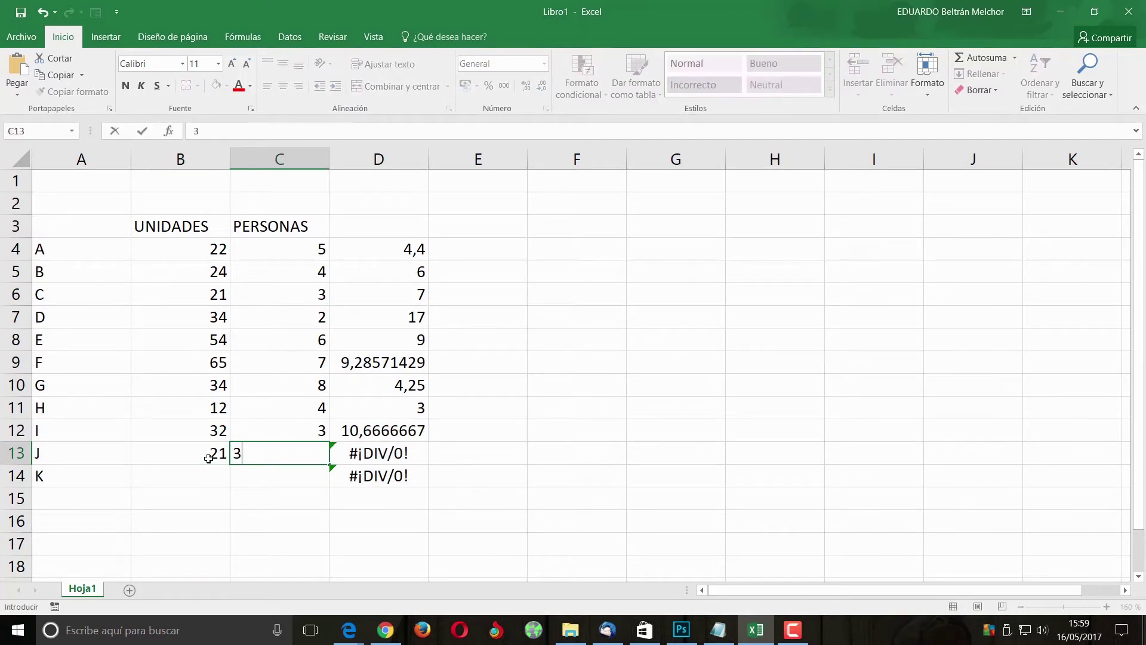
pyautogui.press('Return')
pyautogui.press('Up')
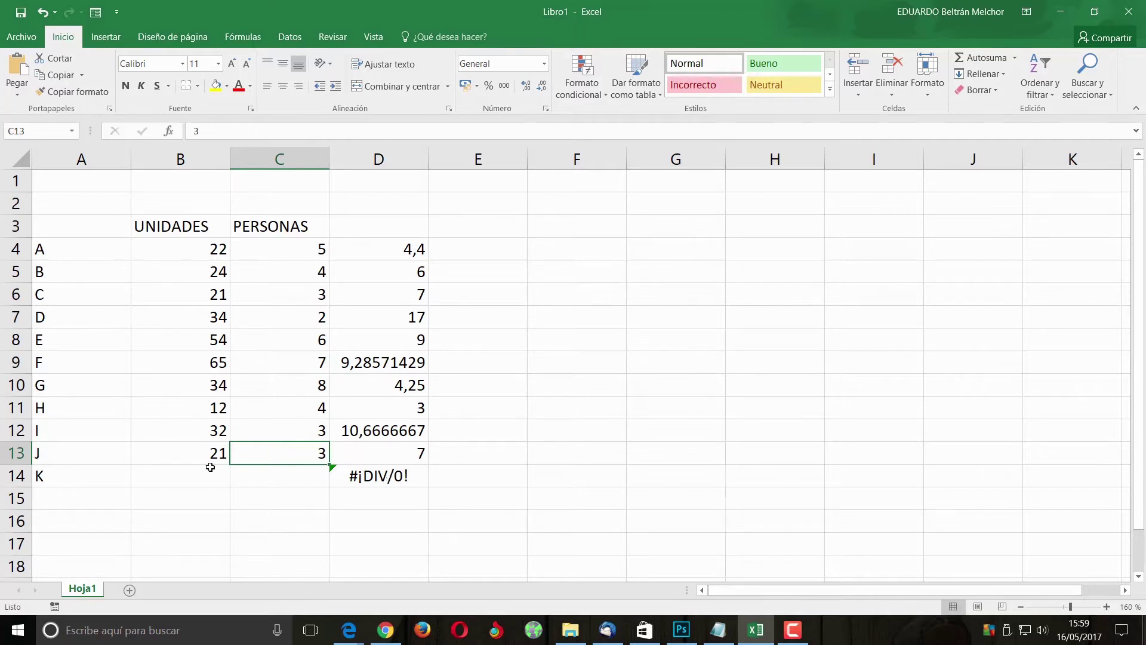
# Delete the D4:D14 results and the UNIDADES and PERSONAS values of rows J, E and G
pyautogui.moveTo(402, 249); pyautogui.dragTo(388, 476)
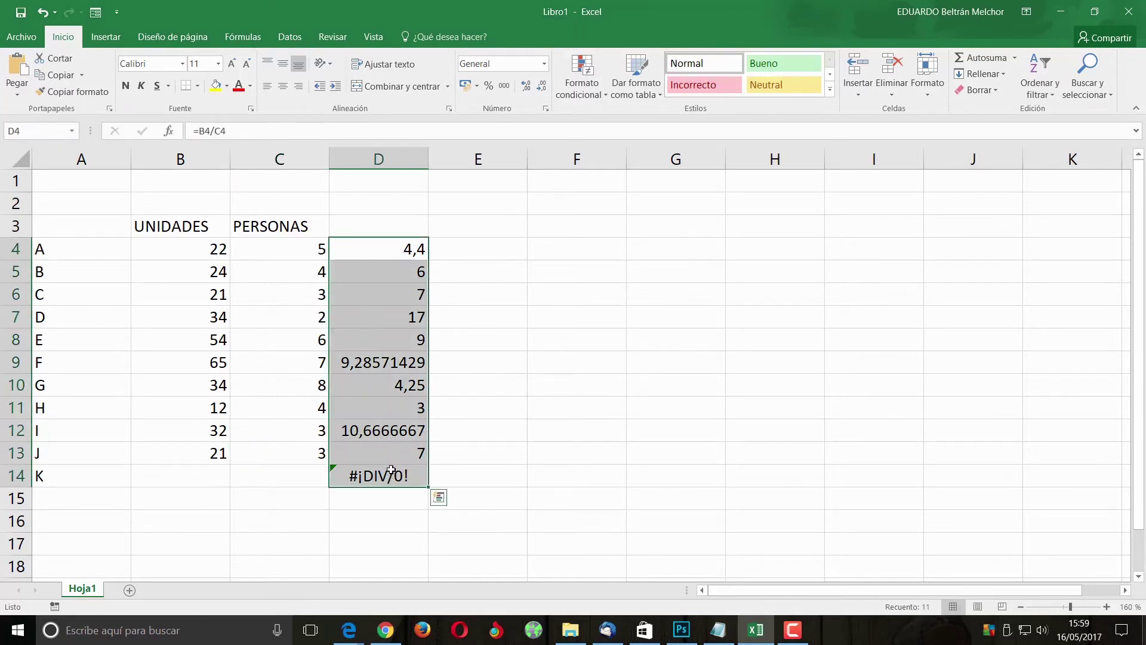
pyautogui.press('Delete')
pyautogui.moveTo(214, 459); pyautogui.dragTo(320, 458)
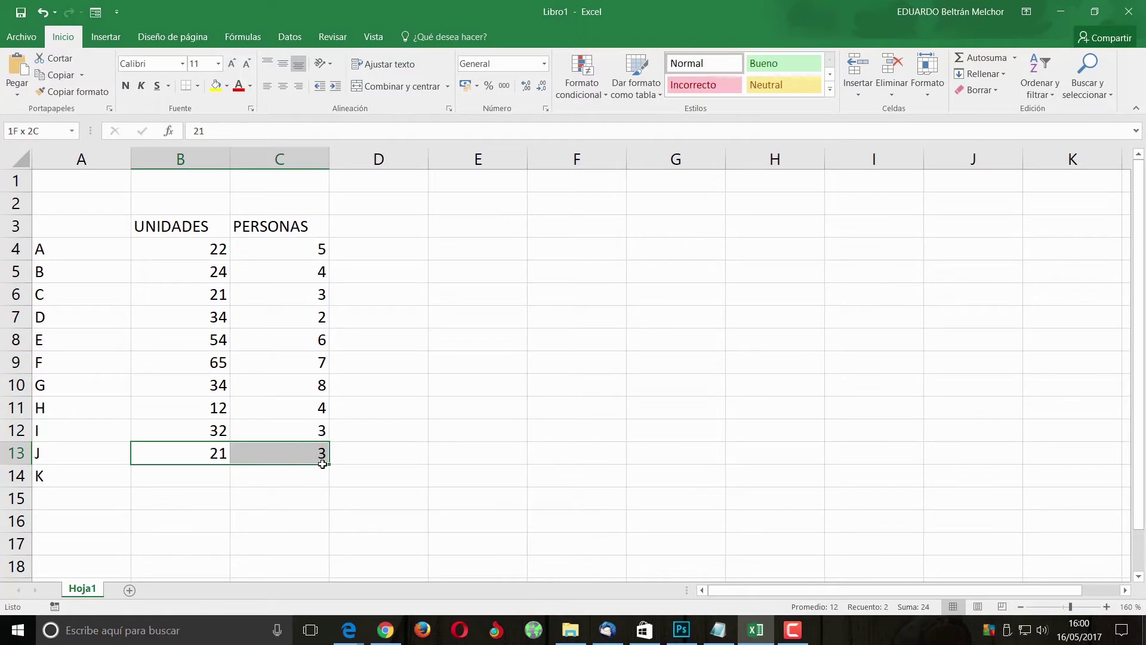
pyautogui.press('Delete')
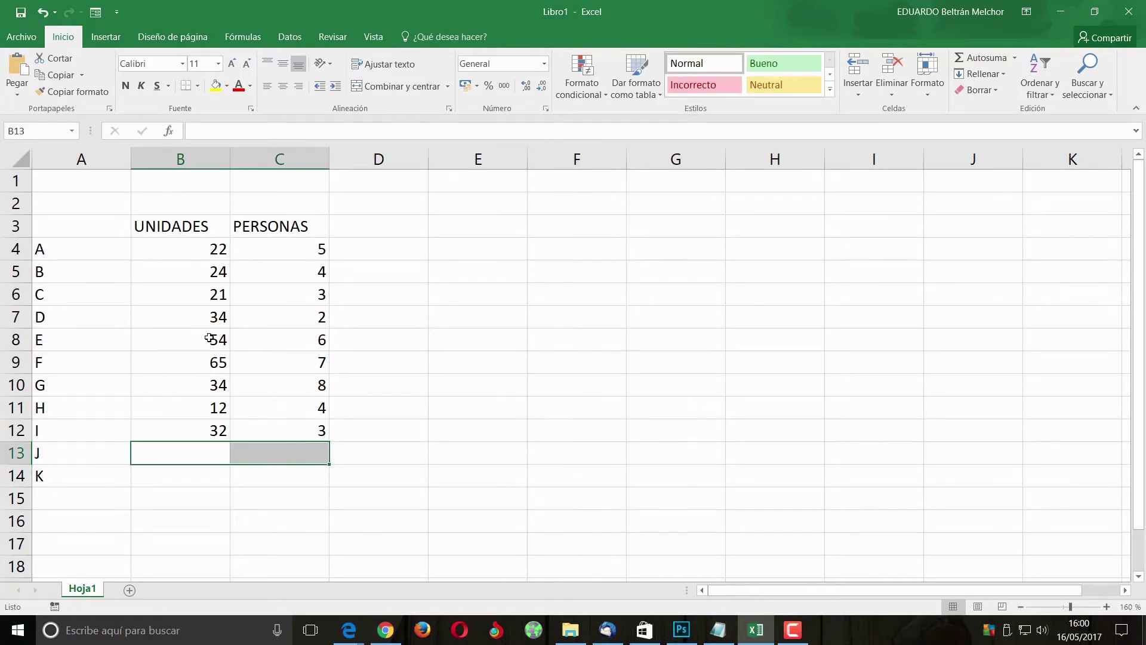
pyautogui.moveTo(209, 339); pyautogui.dragTo(320, 333)
pyautogui.press('Delete')
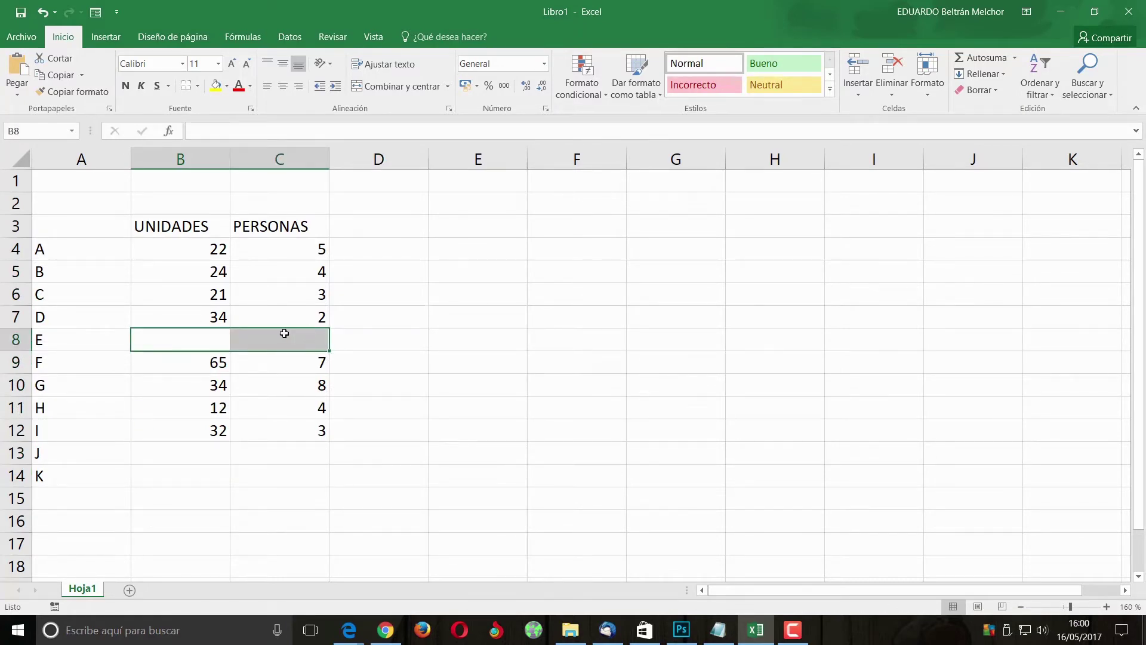
pyautogui.moveTo(213, 386); pyautogui.dragTo(318, 390)
pyautogui.press('Delete')
pyautogui.click(395, 249)
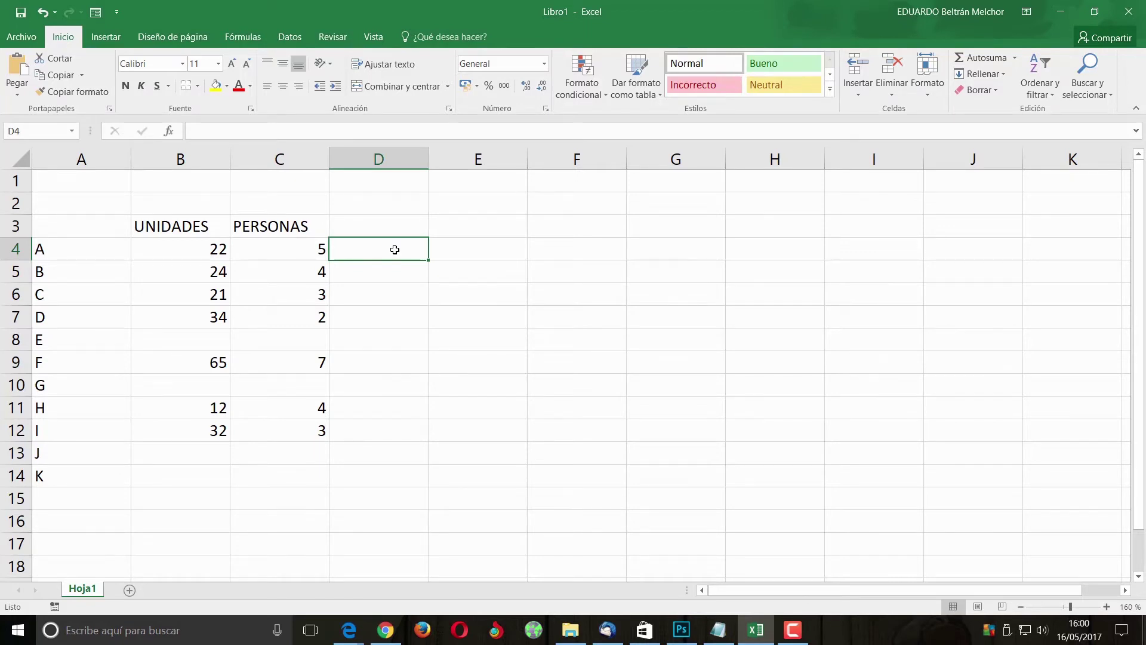
# Build =SI.ERROR(B4/C4;" ") in D4 with the function arguments dialog, previewing 4,4
pyautogui.click(170, 131)
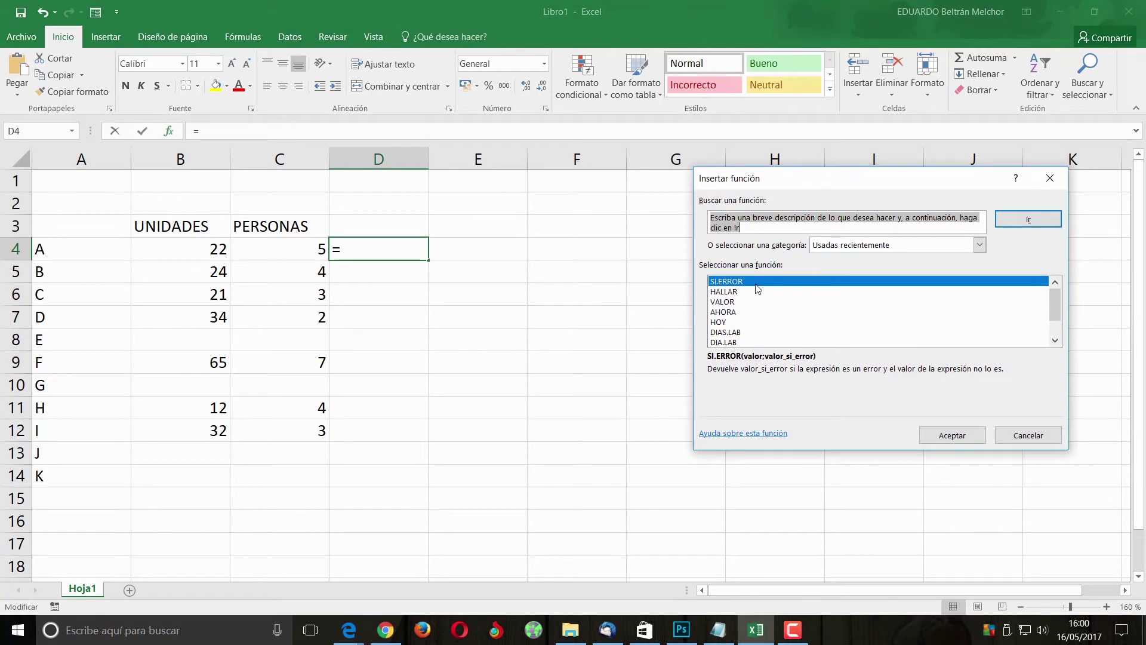
pyautogui.click(952, 435)
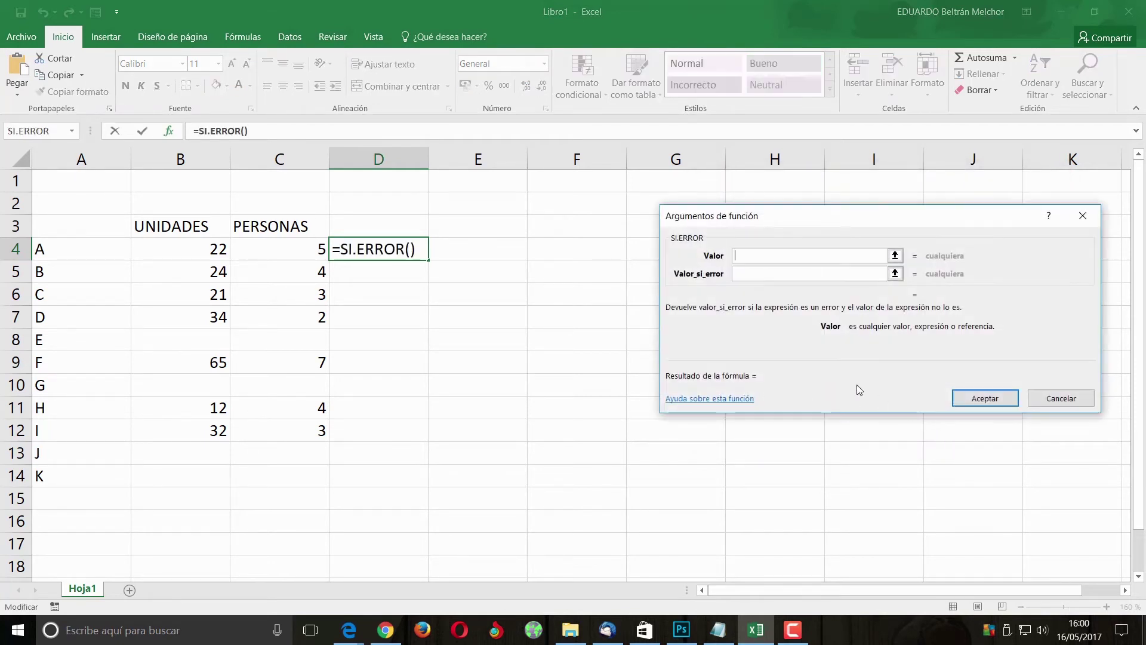
pyautogui.moveTo(776, 216); pyautogui.dragTo(595, 205)
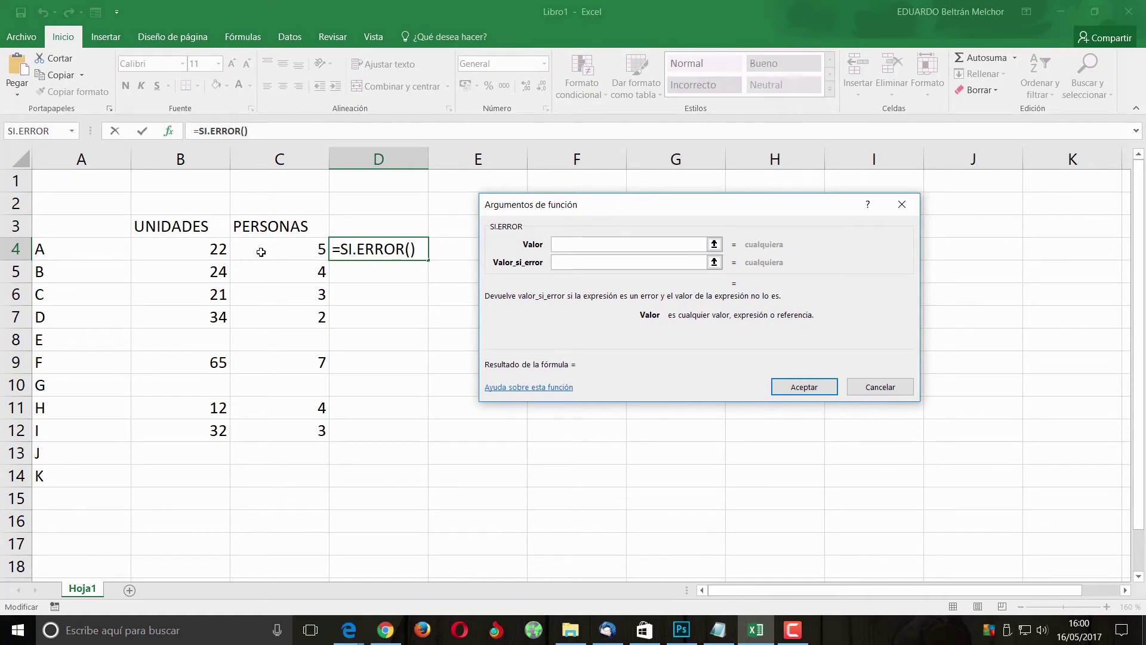
pyautogui.click(213, 249)
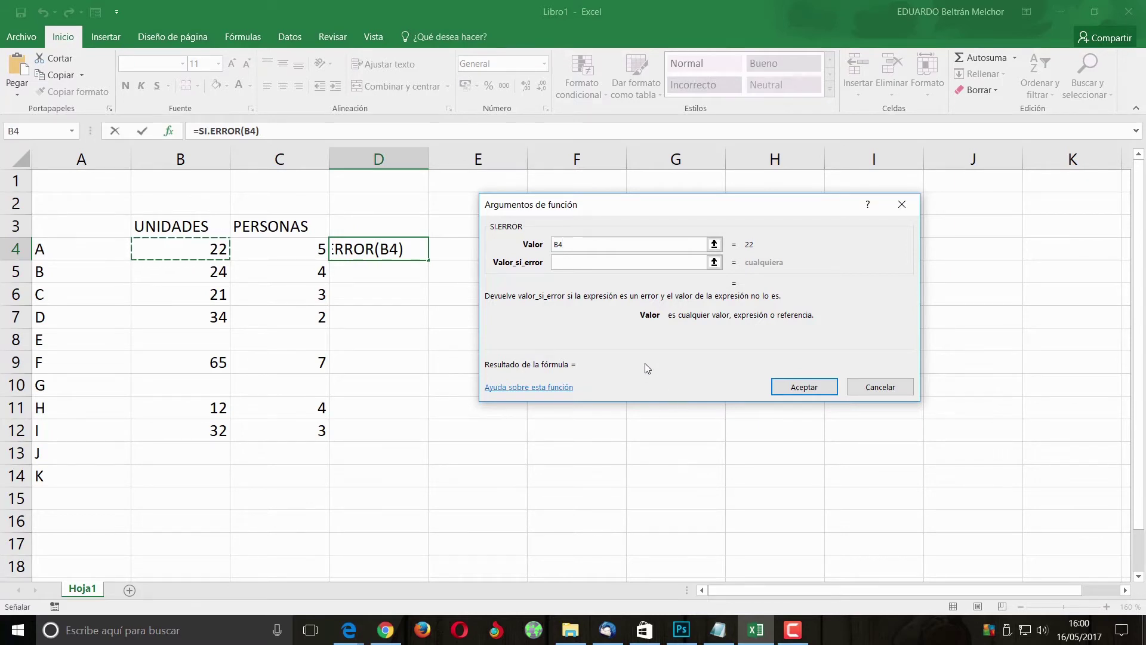
pyautogui.write('7')
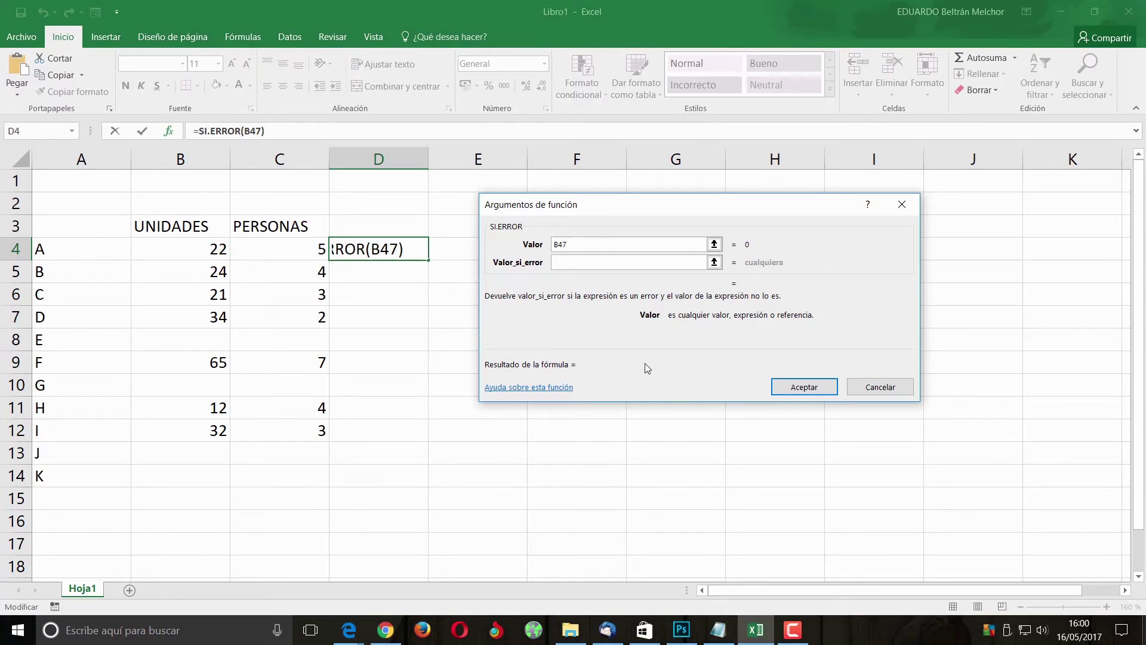
pyautogui.press('BackSpace')
pyautogui.write('/')
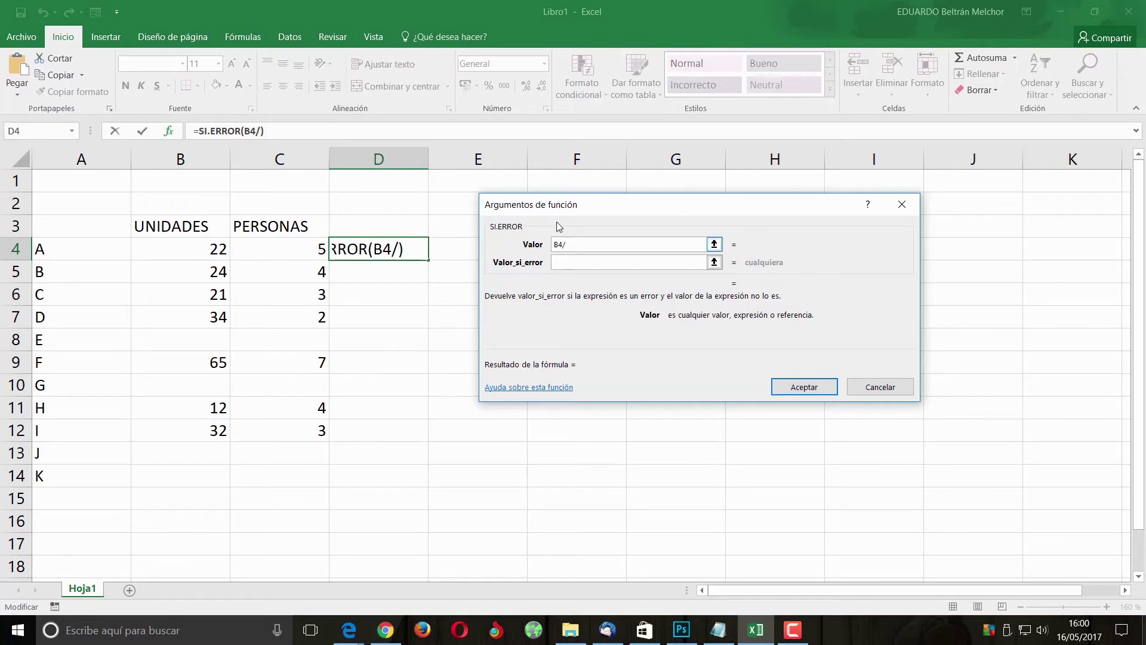
pyautogui.click(303, 248)
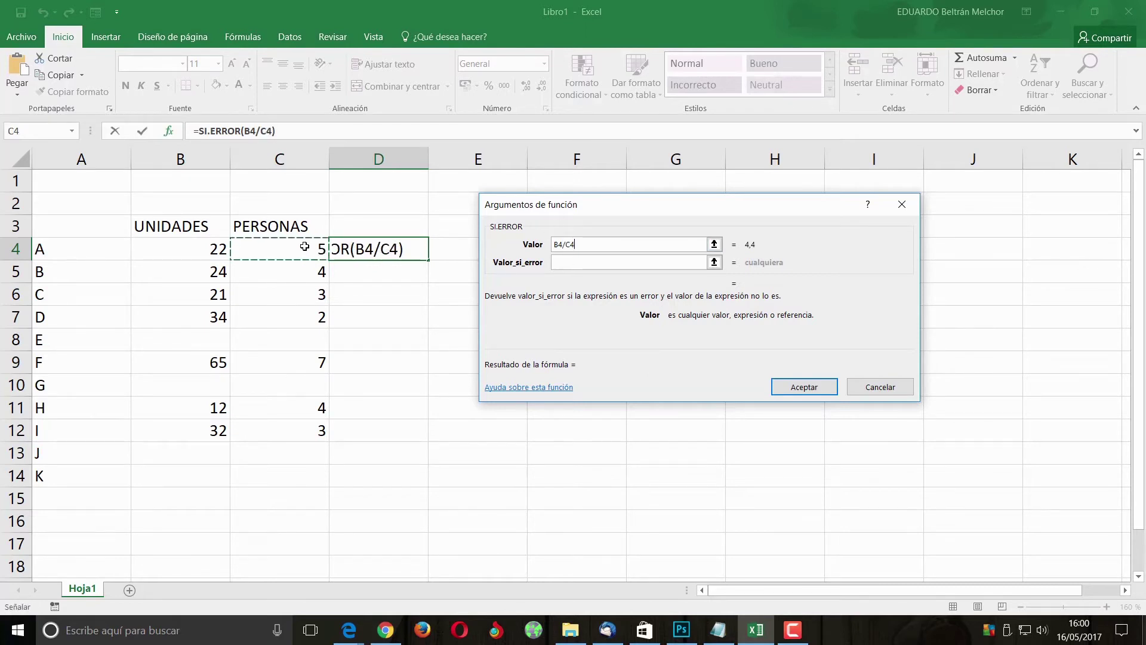
pyautogui.click(563, 264)
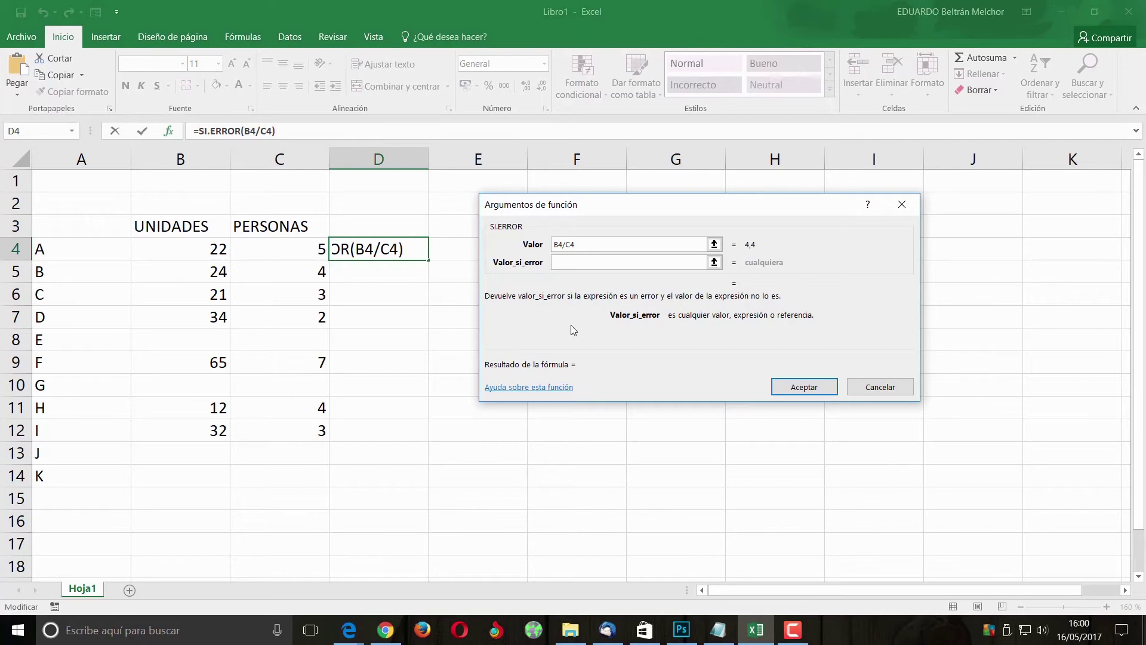
pyautogui.write('"')
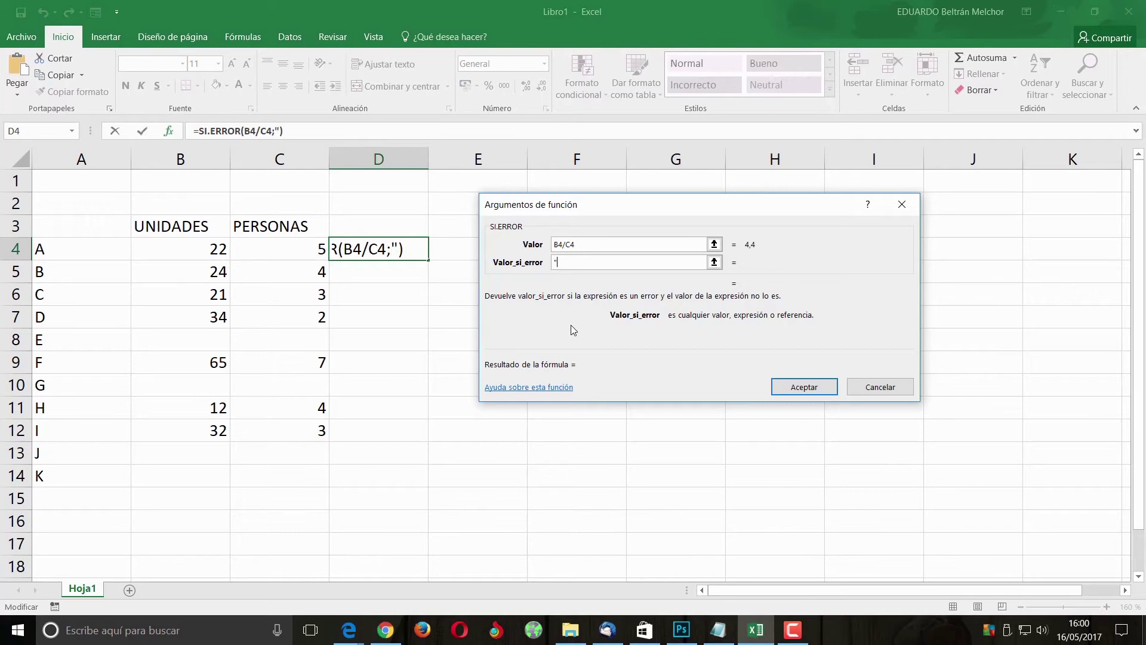
pyautogui.write(' "')
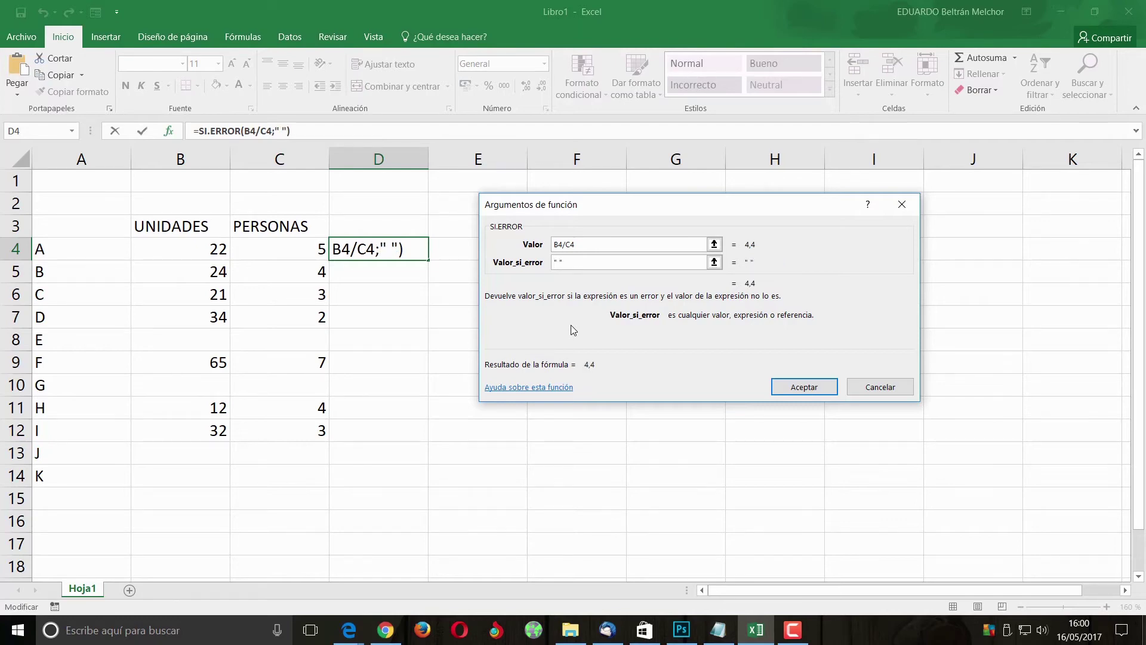
pyautogui.click(789, 389)
# Fill D4's SI.ERROR formula down to D12, then give row E UNIDADES 20 and PERSONAS 3
pyautogui.moveTo(430, 262); pyautogui.dragTo(414, 435)
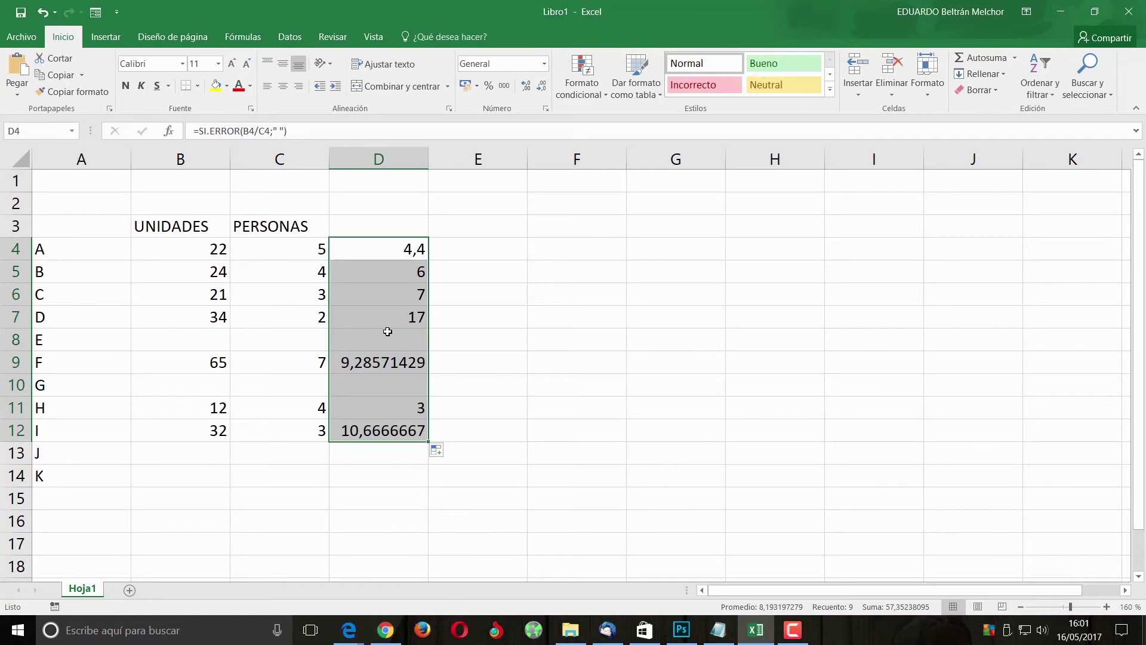
pyautogui.click(212, 336)
pyautogui.write('2')
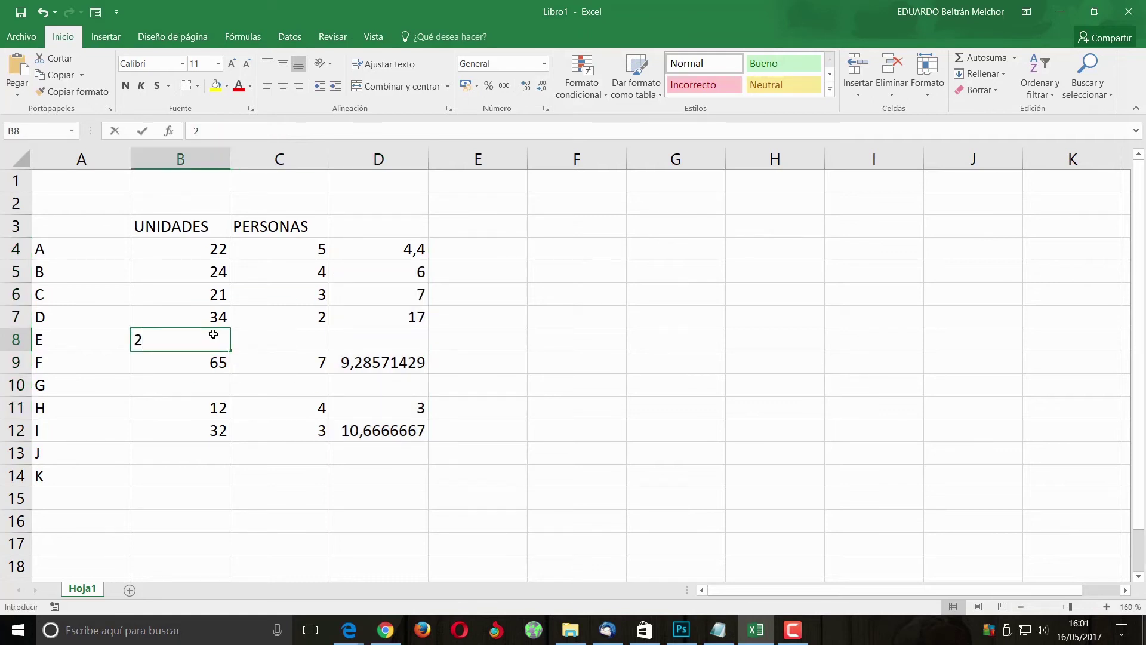
pyautogui.write('0')
pyautogui.click(305, 342)
pyautogui.write('3')
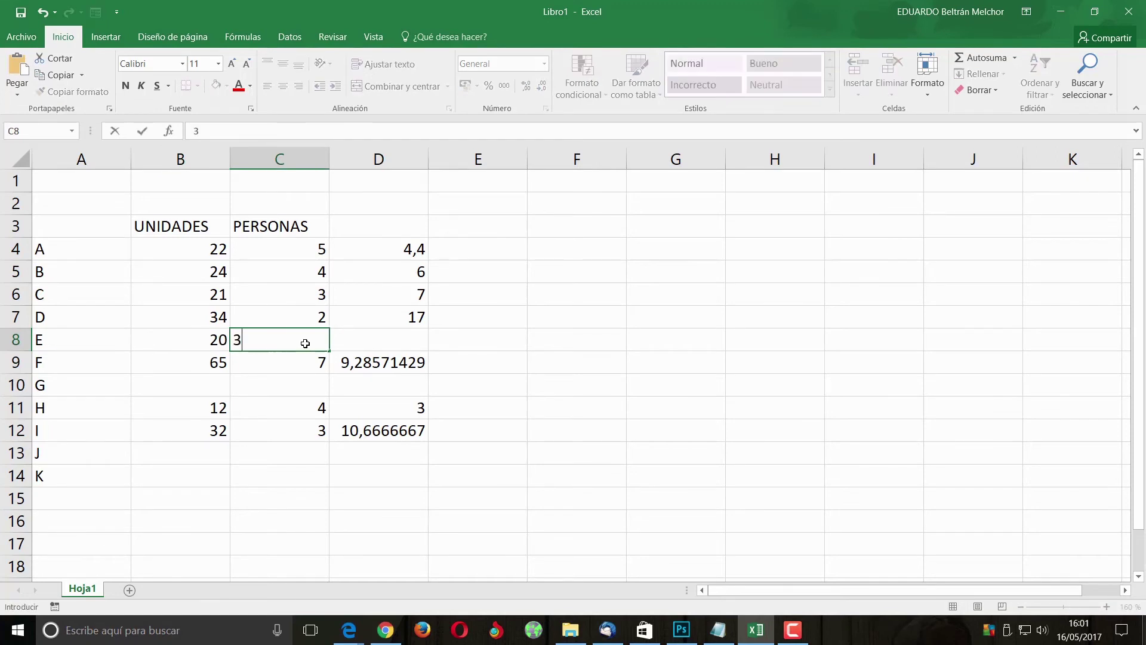
pyautogui.press('Return')
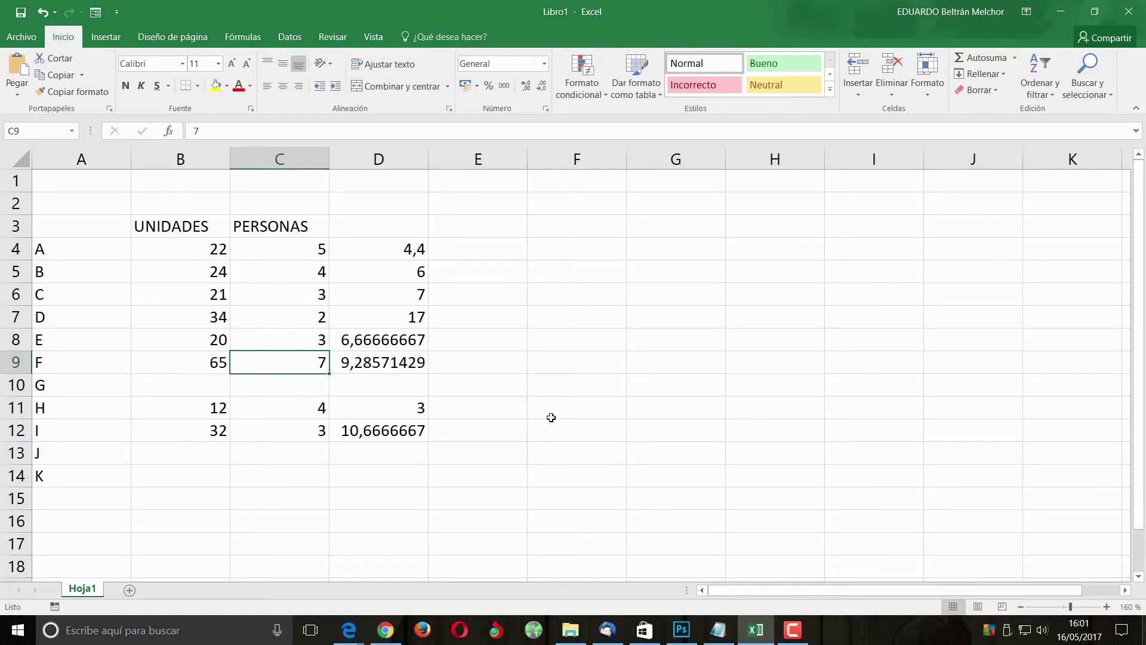
# Minimize the Excel window to reveal the Windows desktop
pyautogui.click(1062, 13)
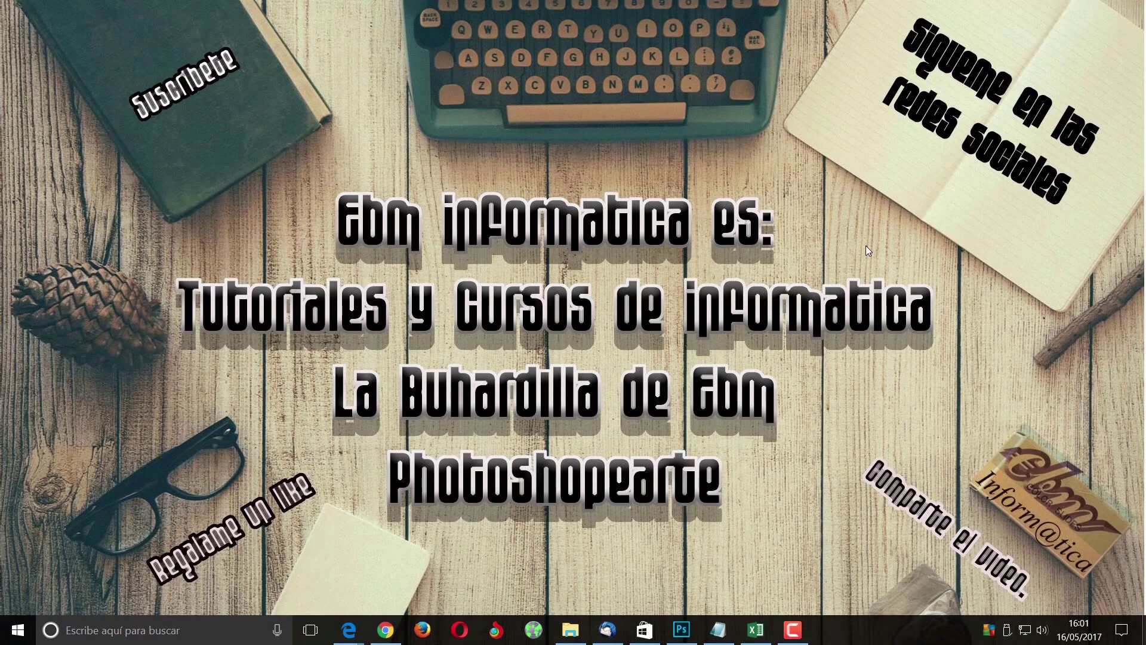